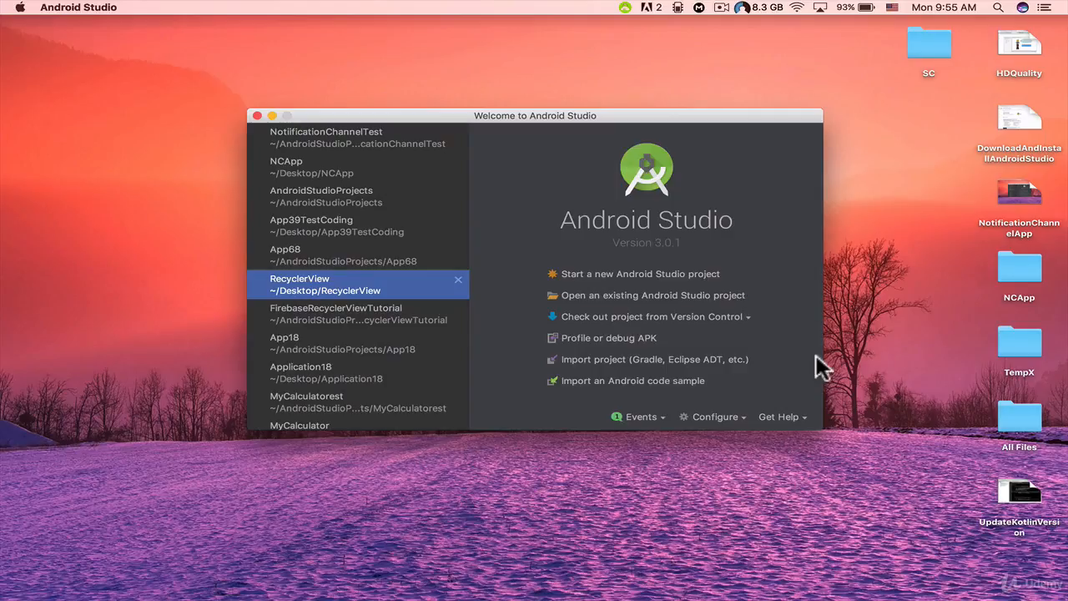
Step: Open the SDK Manager and show the package details of the SDK platforms
{"action": "left_click", "coordinate": [734, 423]}
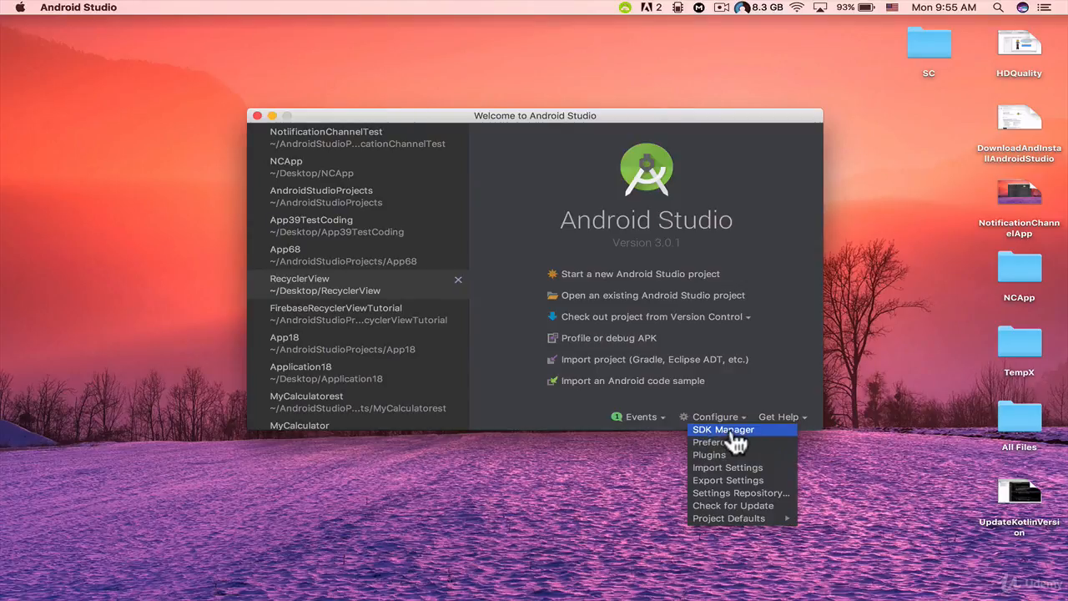
{"action": "left_click", "coordinate": [730, 428]}
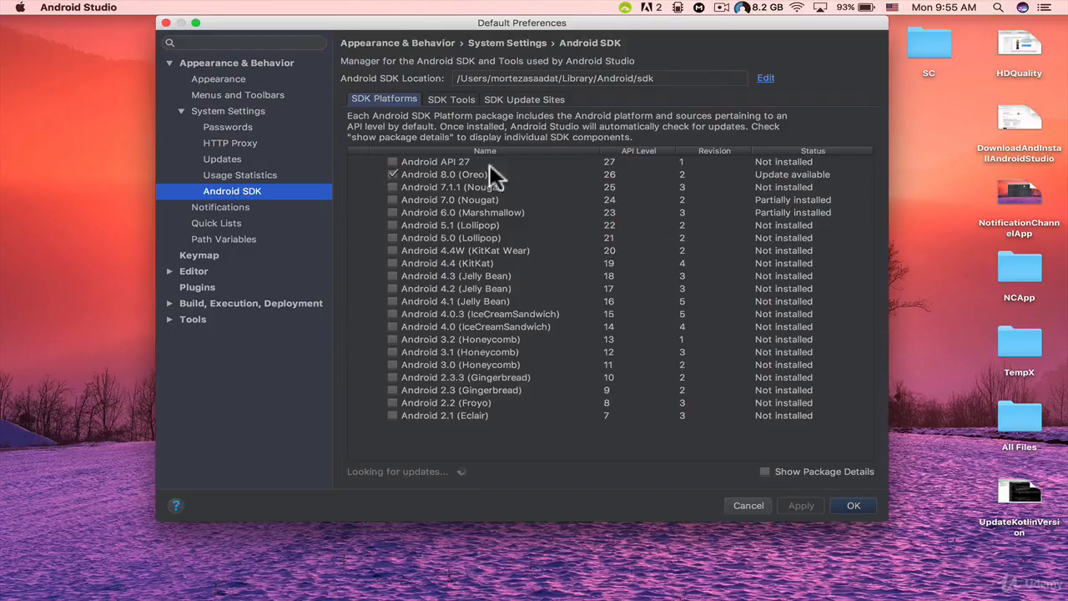
{"action": "left_click", "coordinate": [765, 472]}
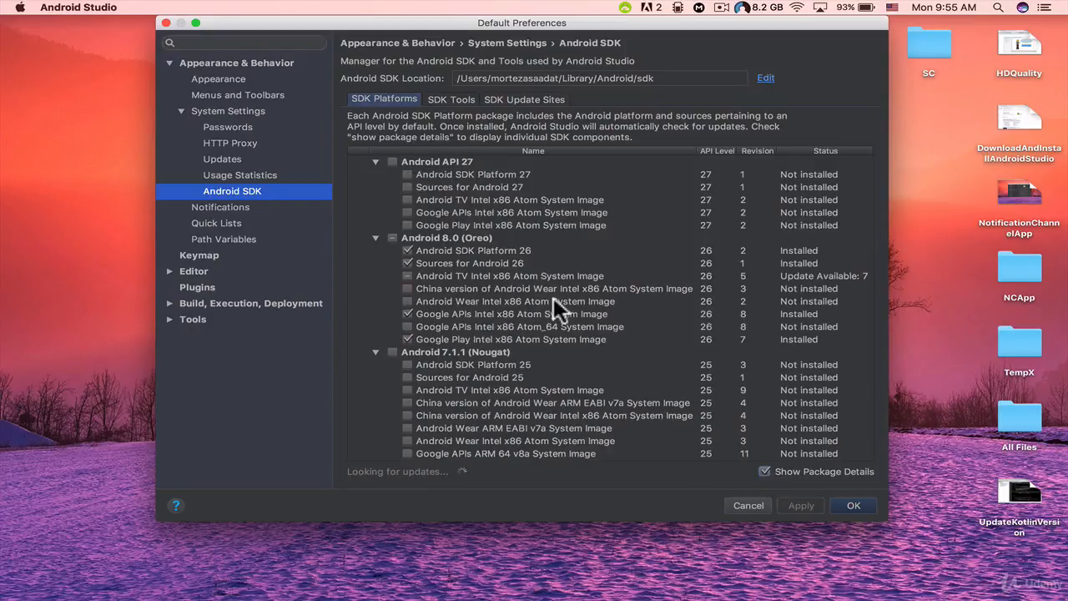
Step: Select all Android 7.1.1 (Nougat) packages for installation
{"action": "scroll", "coordinate": [553, 354], "scroll_direction": "down", "scroll_amount": 2}
{"action": "scroll", "coordinate": [553, 354], "scroll_direction": "up", "scroll_amount": 2}
{"action": "scroll", "coordinate": [459, 384], "scroll_direction": "down", "scroll_amount": 3}
{"action": "scroll", "coordinate": [460, 383], "scroll_direction": "up", "scroll_amount": 2}
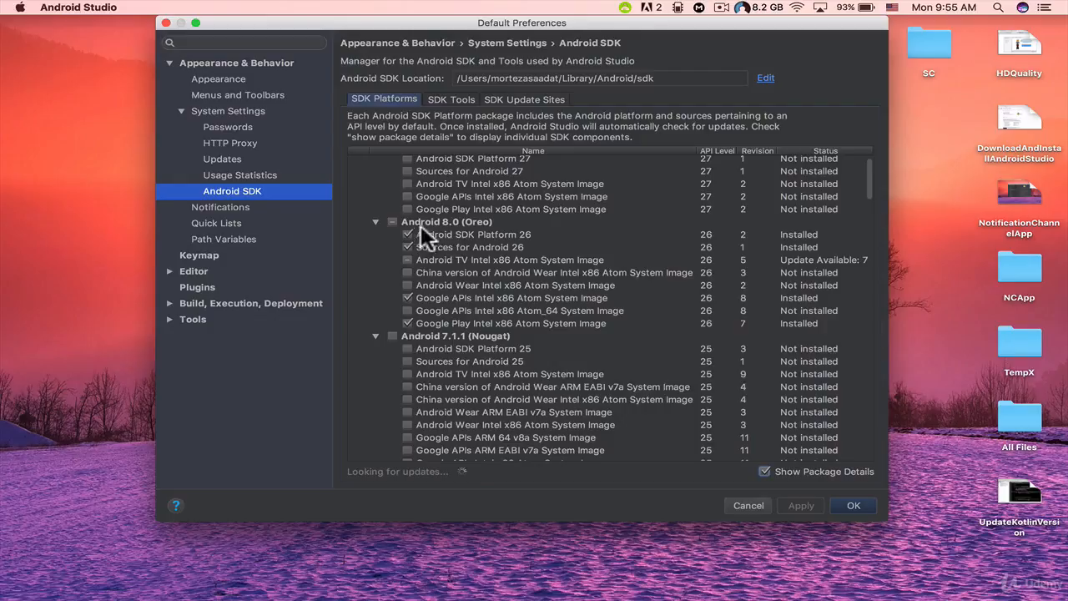
{"action": "scroll", "coordinate": [492, 343], "scroll_direction": "down", "scroll_amount": 3}
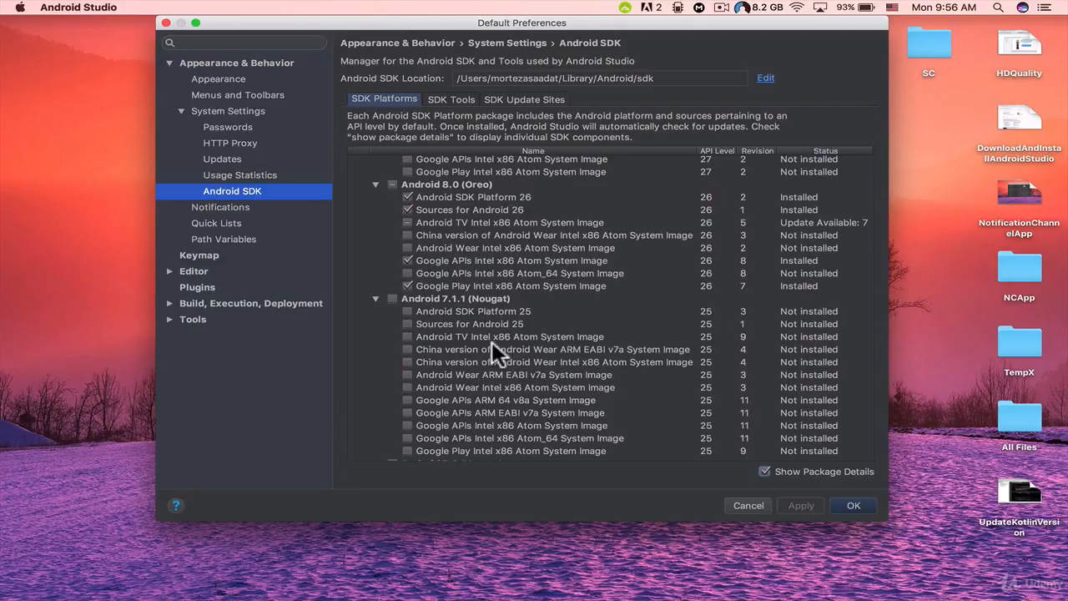
{"action": "left_click", "coordinate": [392, 298]}
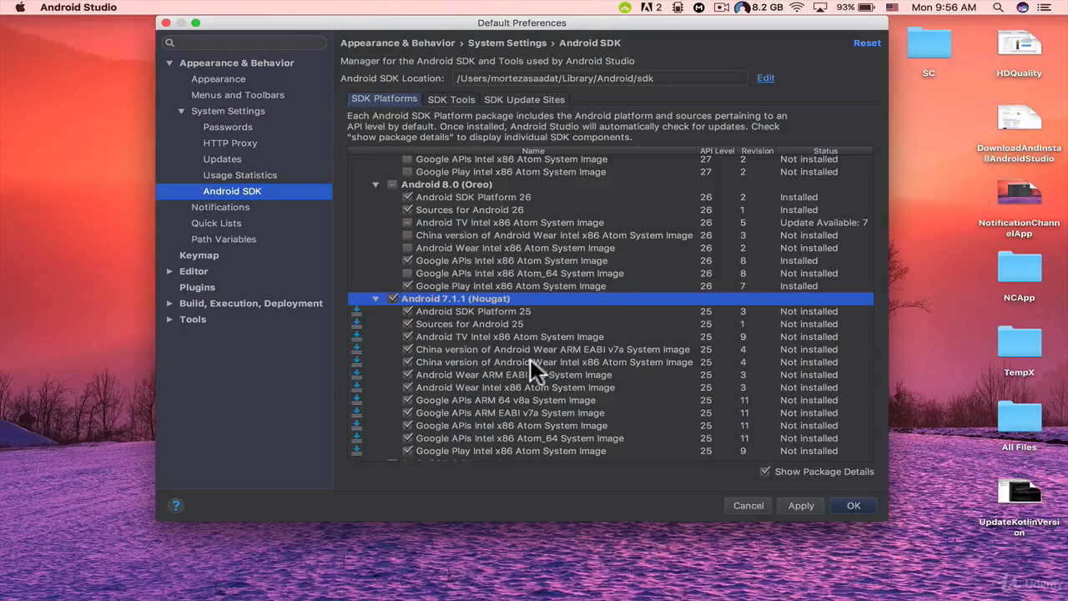
Step: Exclude the Android TV, both China version Android Wear and both Android Wear system images from the Android 7.1.1 selection
{"action": "scroll", "coordinate": [530, 367], "scroll_direction": "down", "scroll_amount": 1}
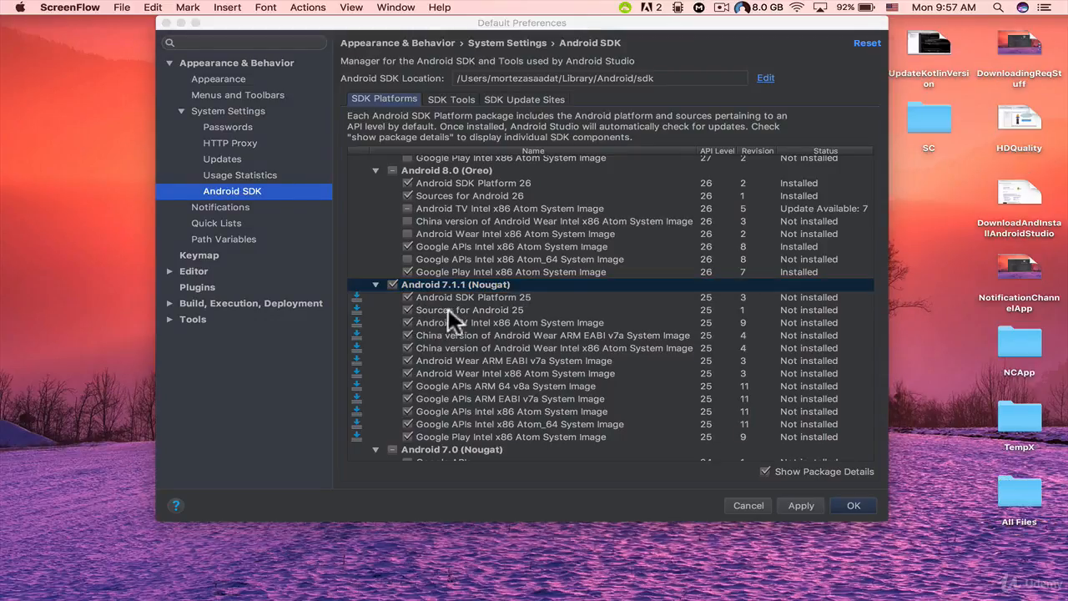
{"action": "left_click", "coordinate": [407, 323]}
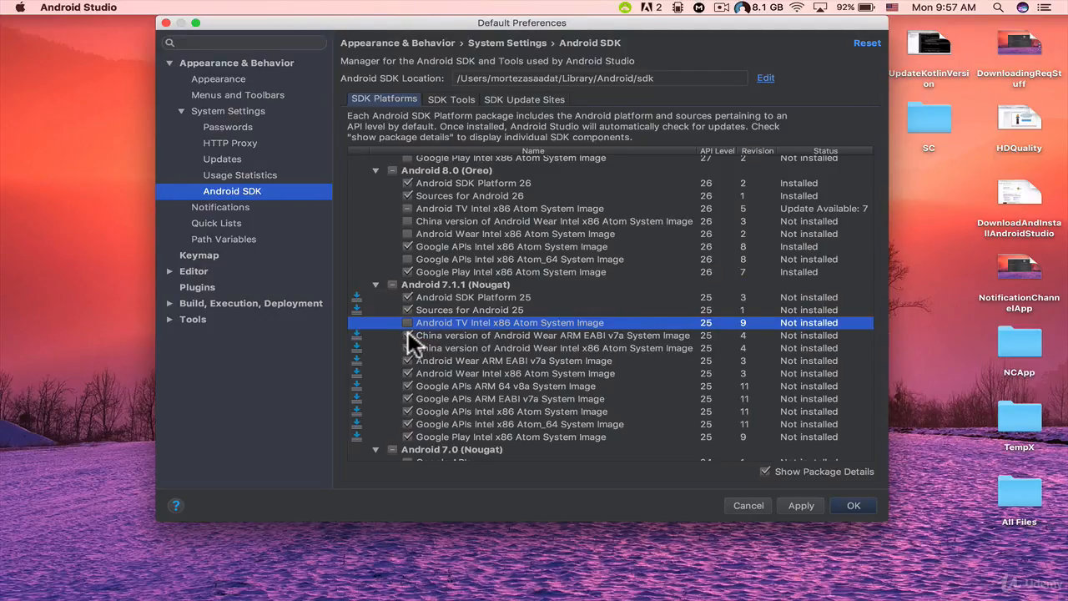
{"action": "left_click", "coordinate": [408, 331]}
{"action": "left_click", "coordinate": [407, 348]}
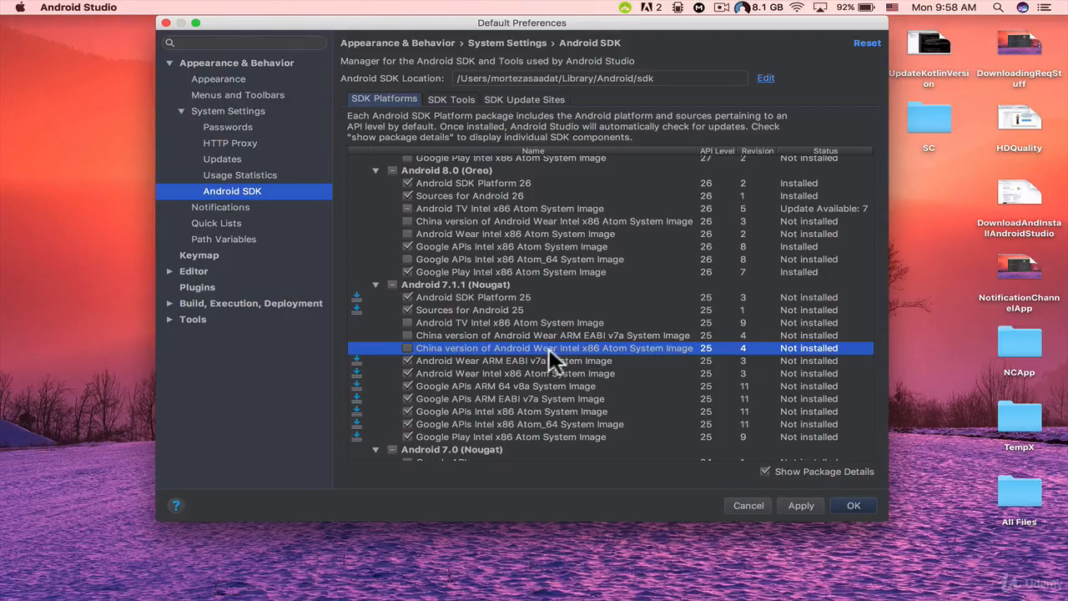
{"action": "left_click", "coordinate": [409, 360]}
{"action": "left_click", "coordinate": [409, 373]}
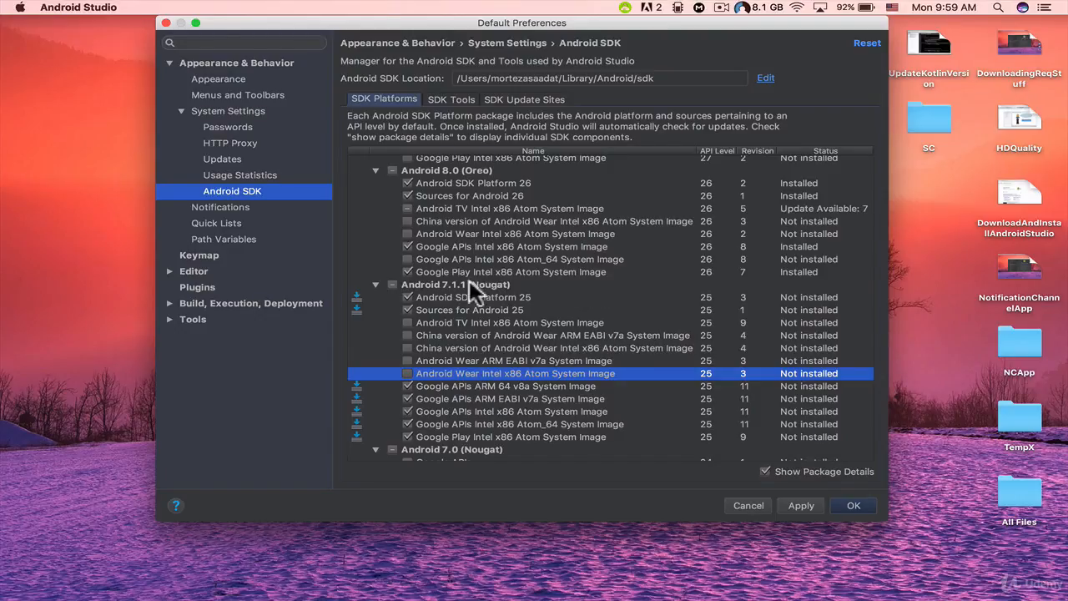
Step: Add the Android 8.0 Google APIs Intel x86 Atom_64 System Image, then apply and confirm installation of the selected platform packages
{"action": "left_click", "coordinate": [407, 258]}
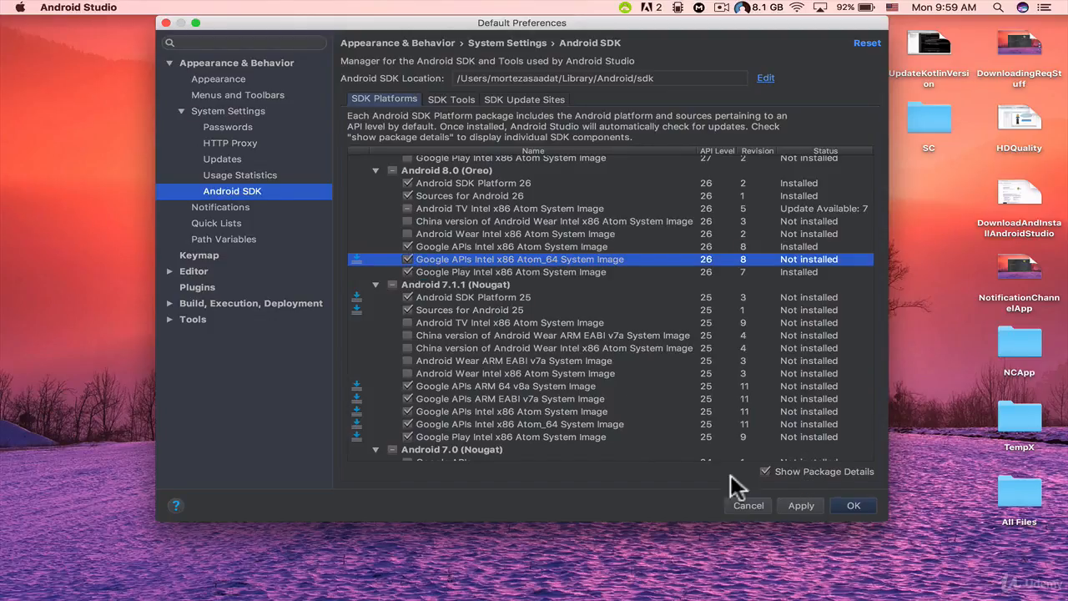
{"action": "left_click", "coordinate": [790, 505]}
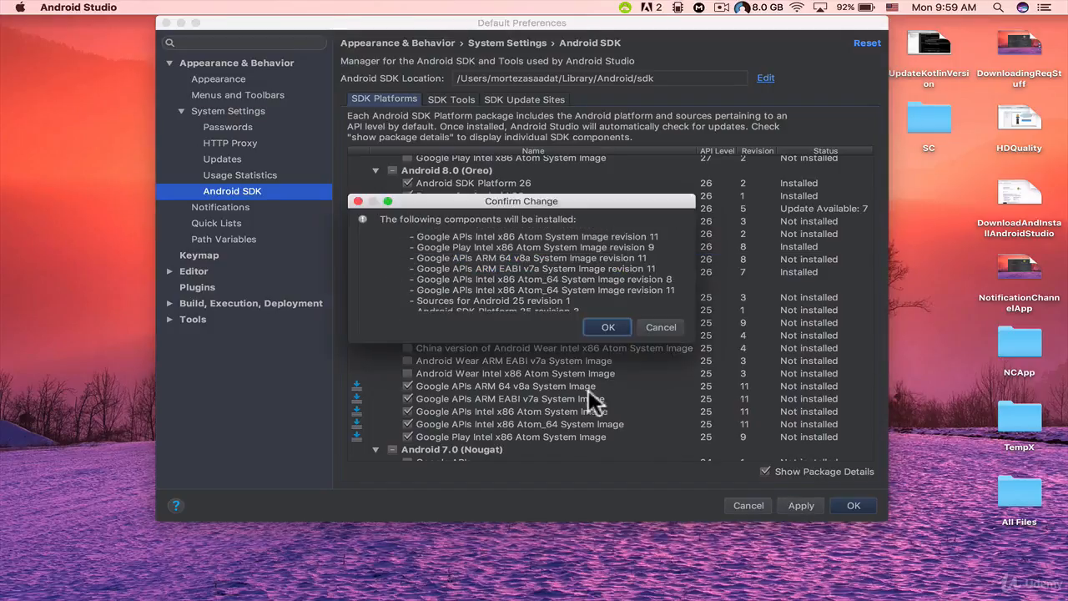
{"action": "scroll", "coordinate": [522, 282], "scroll_direction": "down", "scroll_amount": 1}
{"action": "scroll", "coordinate": [521, 282], "scroll_direction": "up", "scroll_amount": 1}
{"action": "left_click", "coordinate": [616, 325]}
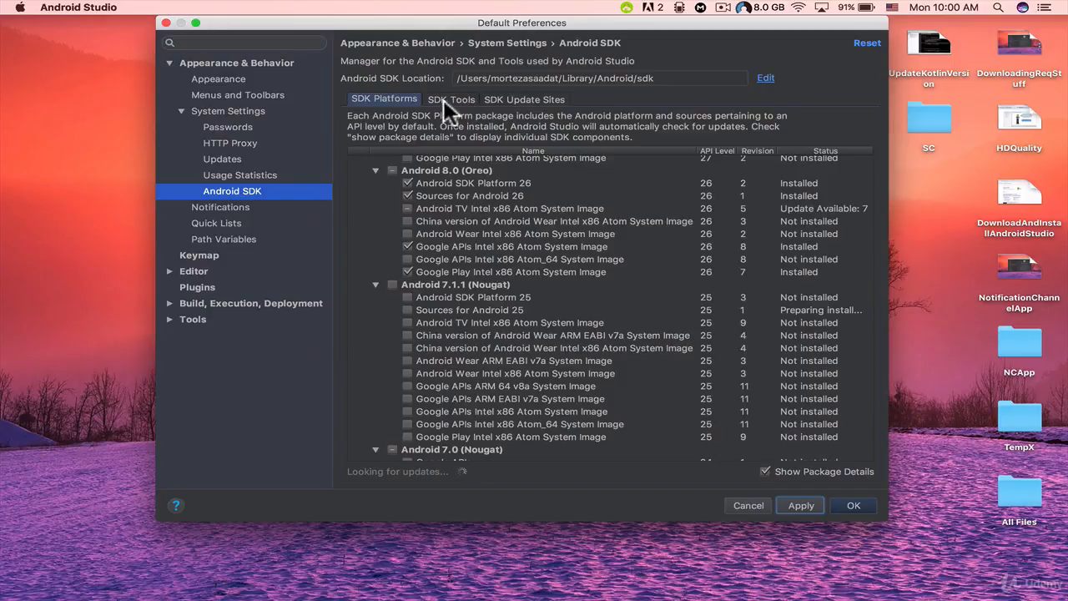
Step: Display the available SDK developer tools with their package details
{"action": "left_click", "coordinate": [448, 99]}
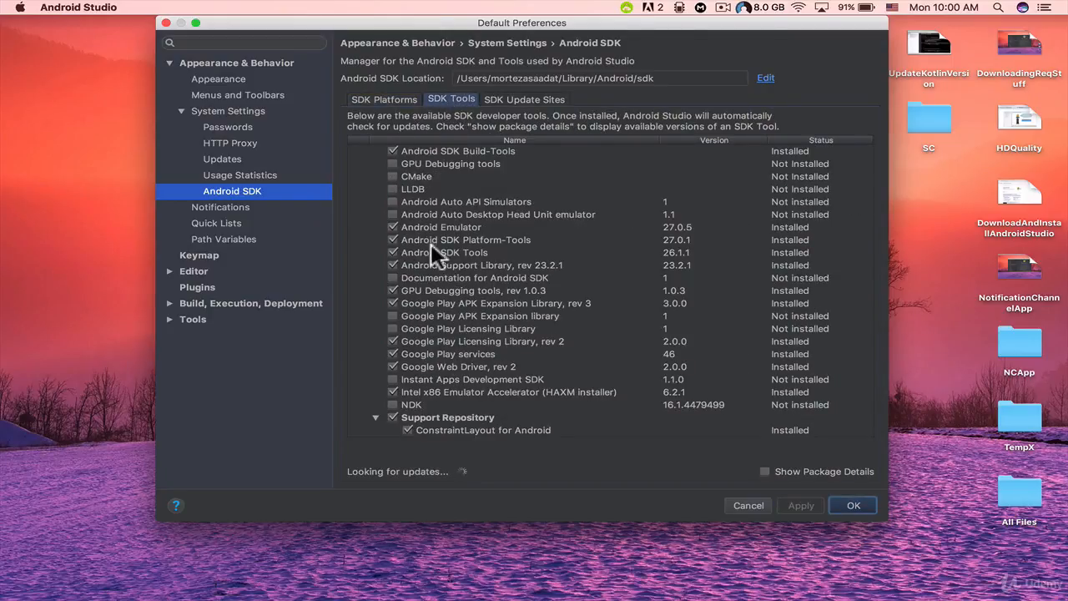
{"action": "scroll", "coordinate": [446, 378], "scroll_direction": "down", "scroll_amount": 1}
{"action": "scroll", "coordinate": [447, 378], "scroll_direction": "up", "scroll_amount": 1}
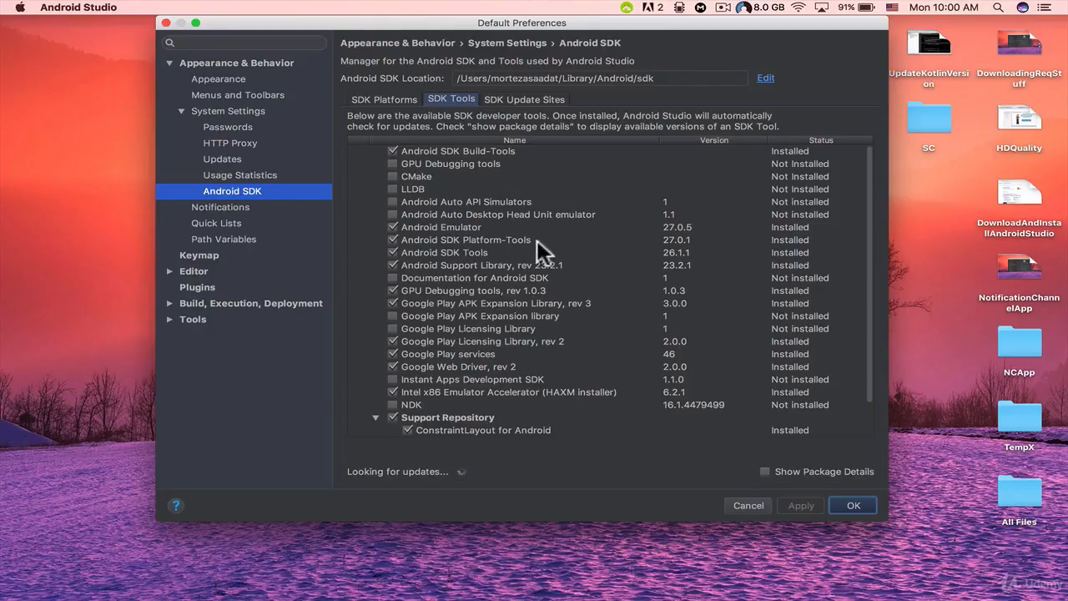
{"action": "left_click", "coordinate": [762, 472]}
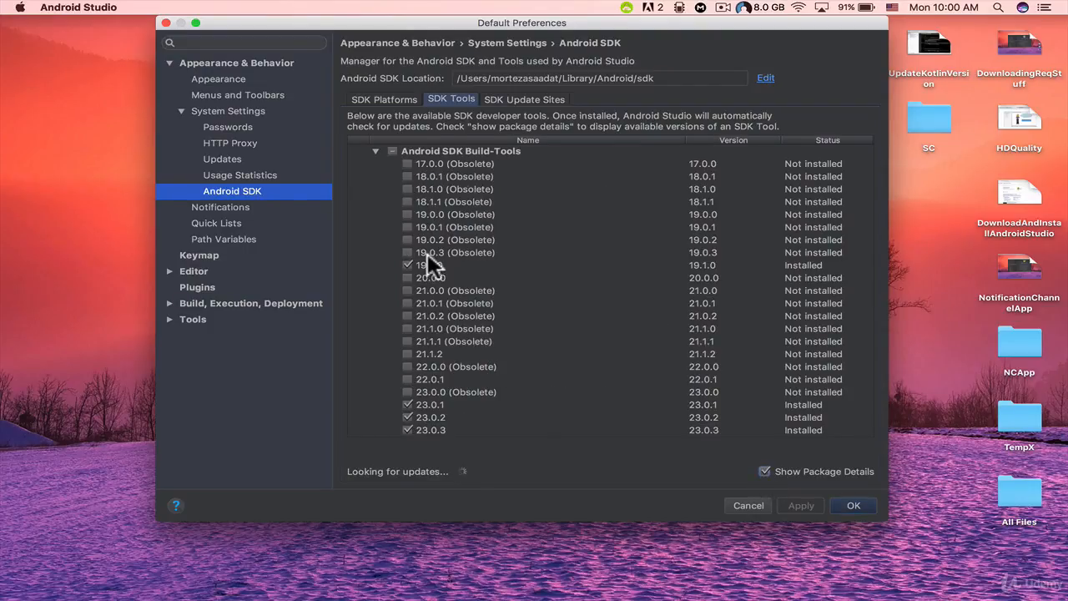
Step: Review which Android SDK Build-Tools versions are installed
{"action": "scroll", "coordinate": [427, 253], "scroll_direction": "down", "scroll_amount": 2}
{"action": "scroll", "coordinate": [446, 185], "scroll_direction": "up", "scroll_amount": 2}
{"action": "scroll", "coordinate": [475, 273], "scroll_direction": "down", "scroll_amount": 5}
{"action": "scroll", "coordinate": [476, 273], "scroll_direction": "down", "scroll_amount": 5}
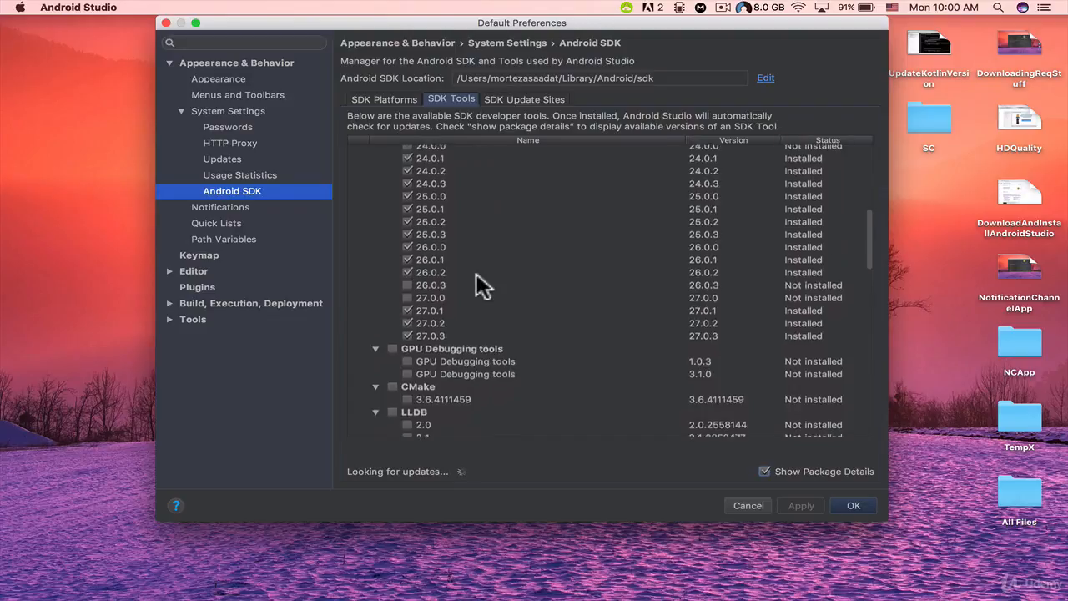
{"action": "scroll", "coordinate": [476, 273], "scroll_direction": "up", "scroll_amount": 3}
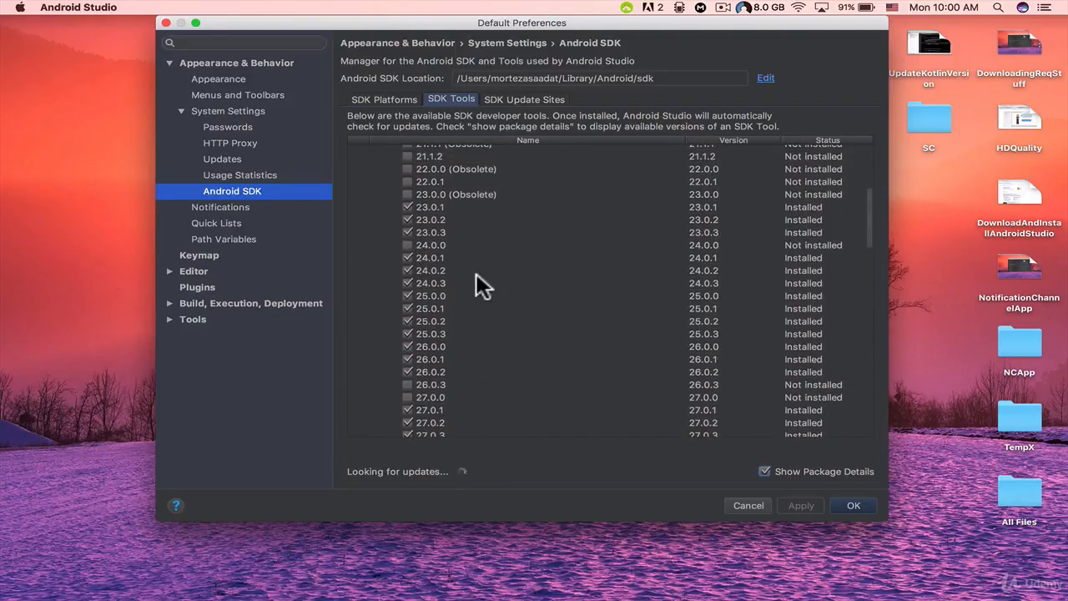
{"action": "scroll", "coordinate": [467, 333], "scroll_direction": "down", "scroll_amount": 1}
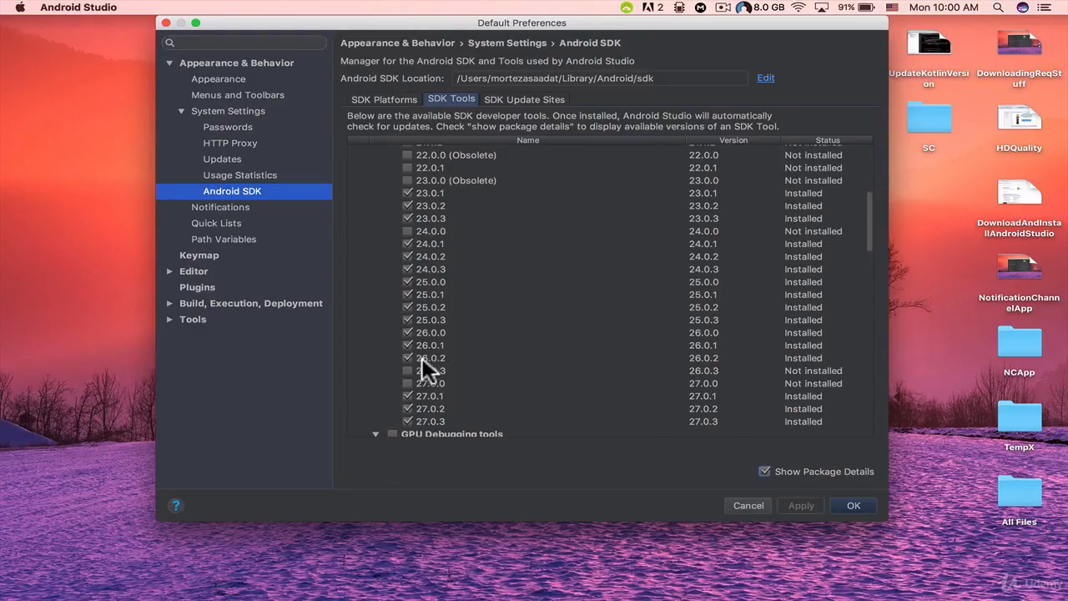
{"action": "scroll", "coordinate": [449, 337], "scroll_direction": "up", "scroll_amount": 1}
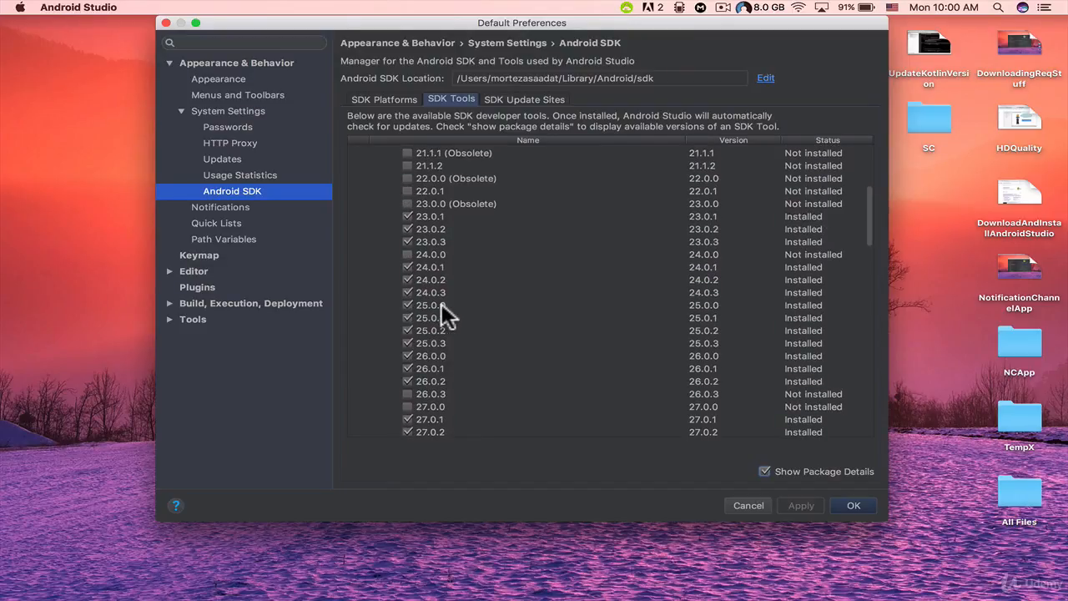
{"action": "scroll", "coordinate": [439, 345], "scroll_direction": "down", "scroll_amount": 4}
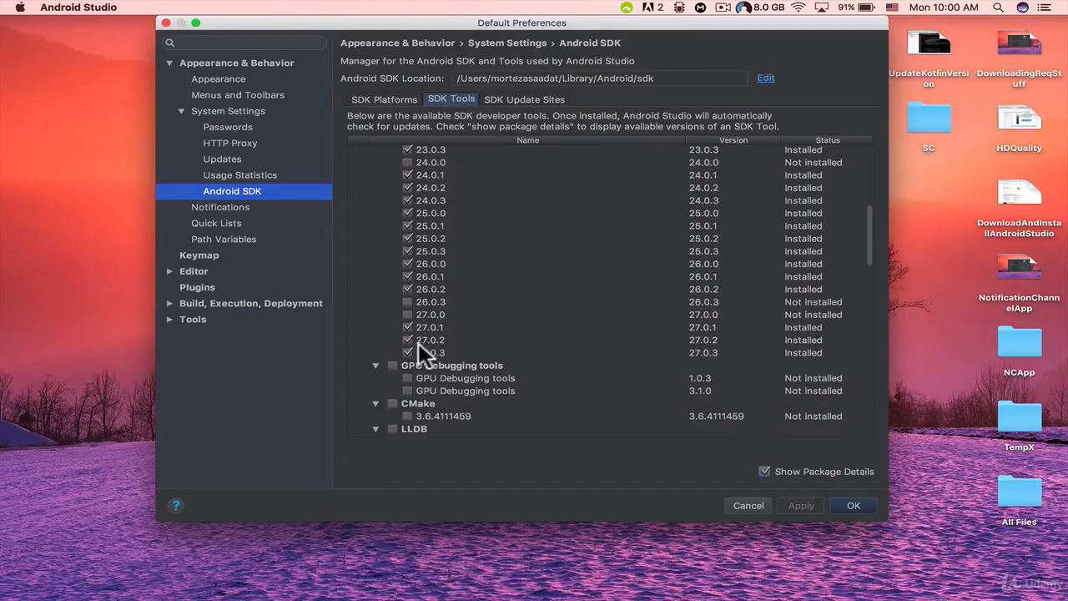
{"action": "scroll", "coordinate": [438, 335], "scroll_direction": "up", "scroll_amount": 10}
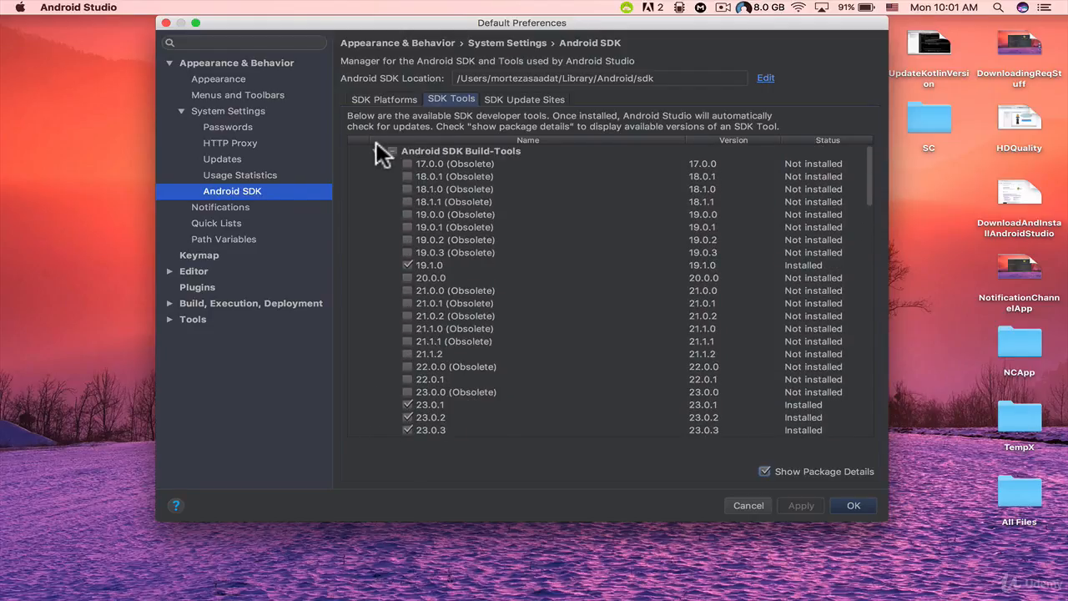
Step: Collapse the Android SDK Build-Tools group and review the remaining SDK tools down to the Support Repository
{"action": "left_click", "coordinate": [376, 151]}
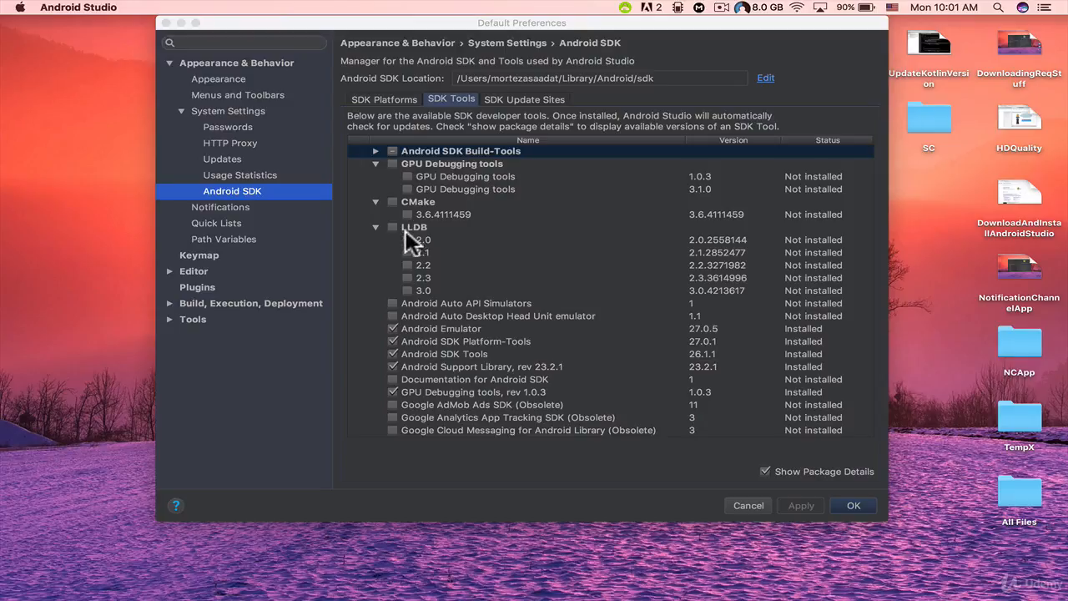
{"action": "scroll", "coordinate": [412, 286], "scroll_direction": "down", "scroll_amount": 2}
{"action": "scroll", "coordinate": [423, 292], "scroll_direction": "down", "scroll_amount": 2}
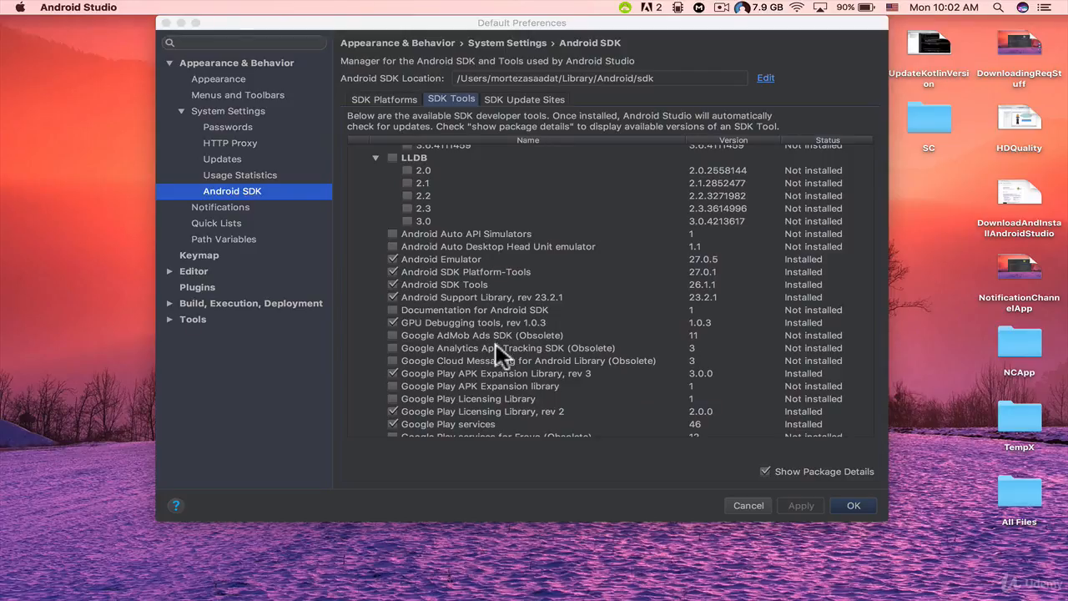
{"action": "scroll", "coordinate": [469, 377], "scroll_direction": "down", "scroll_amount": 5}
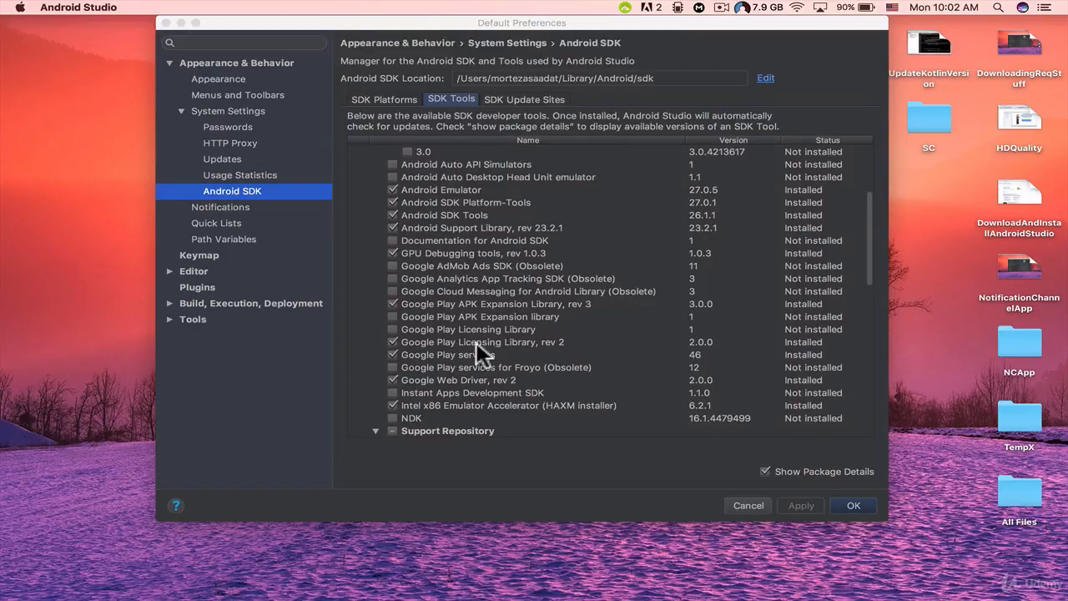
{"action": "scroll", "coordinate": [554, 413], "scroll_direction": "down", "scroll_amount": 1}
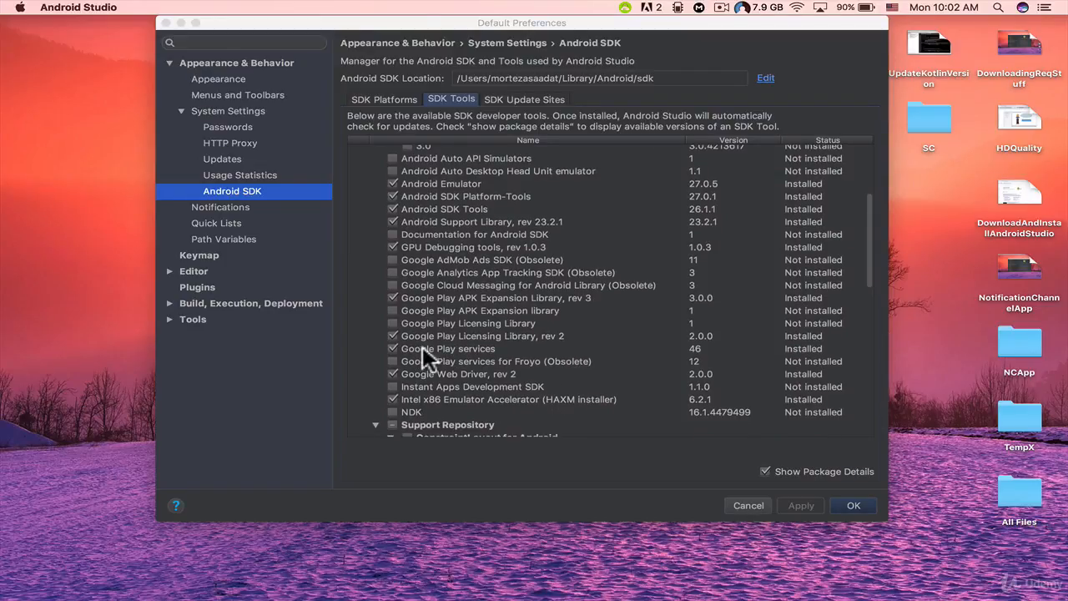
{"action": "scroll", "coordinate": [492, 352], "scroll_direction": "down", "scroll_amount": 3}
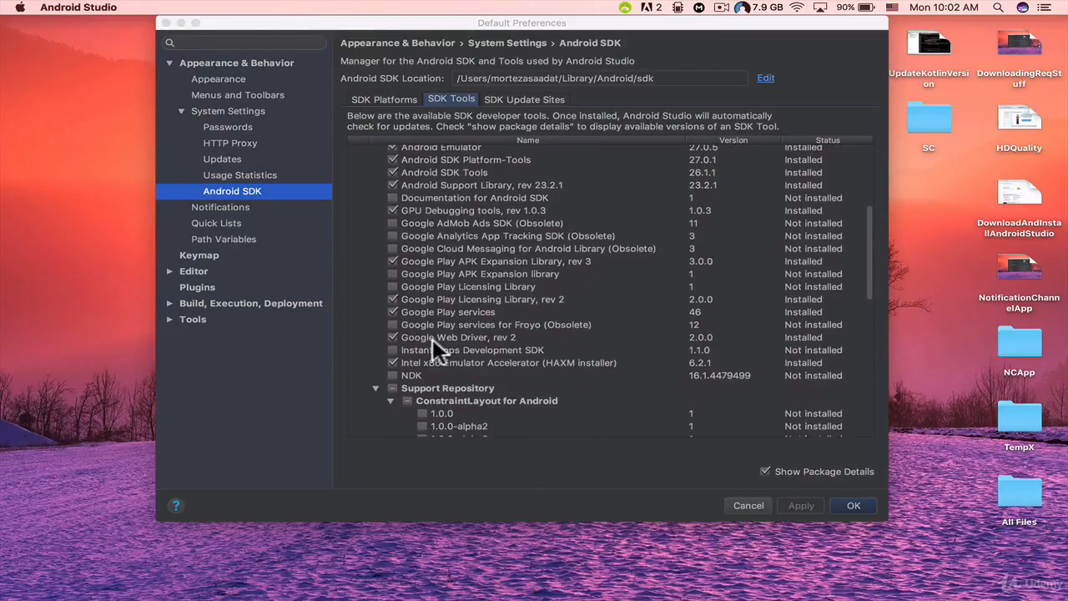
{"action": "scroll", "coordinate": [567, 400], "scroll_direction": "down", "scroll_amount": 6}
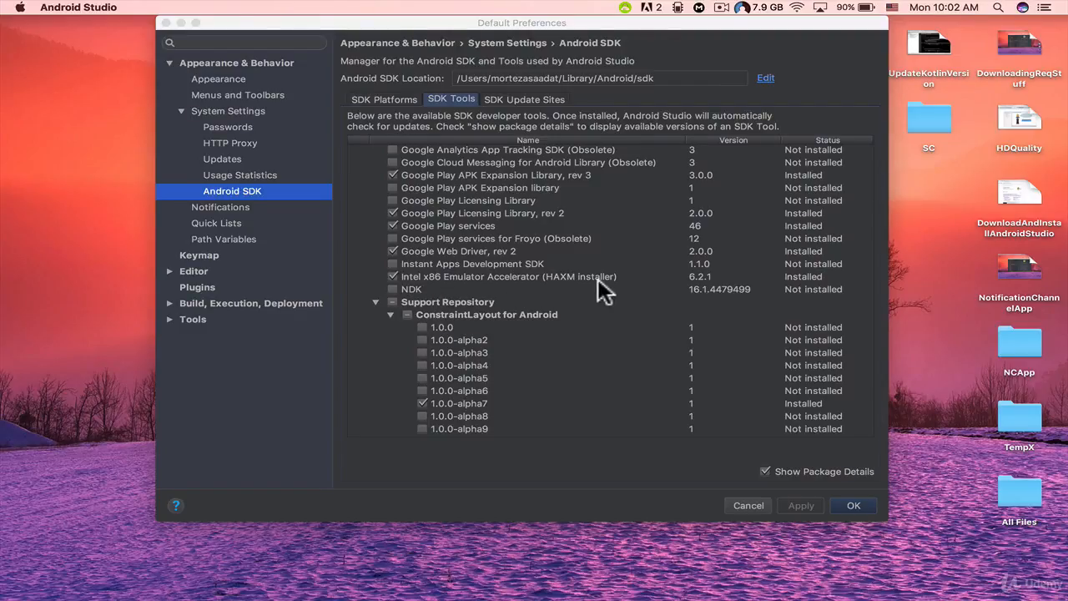
{"action": "scroll", "coordinate": [463, 299], "scroll_direction": "down", "scroll_amount": 3}
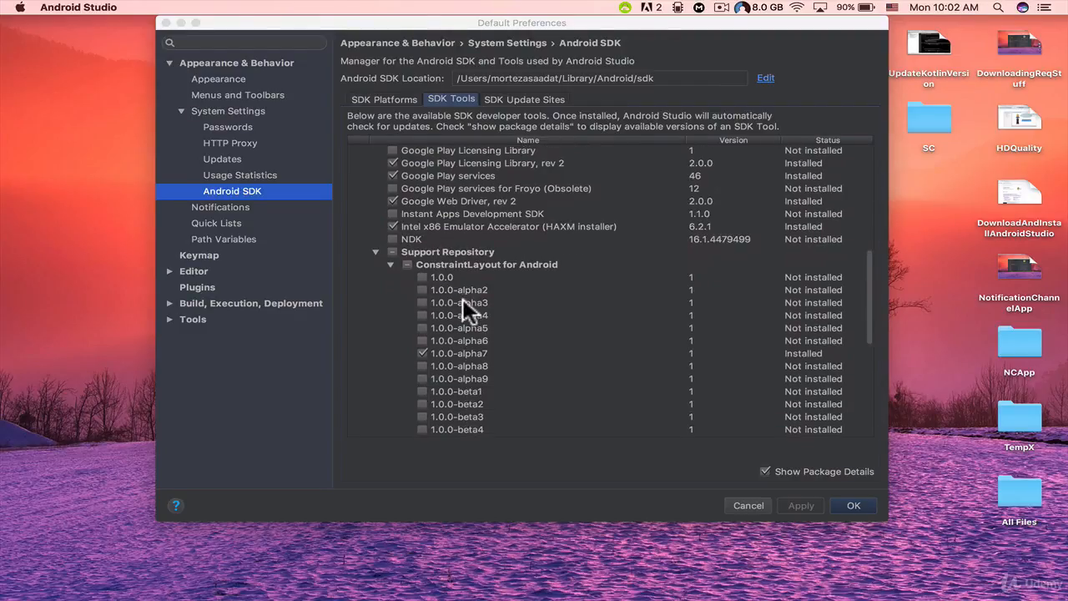
Step: Select the NDK and the entire Support Repository for installation, and collapse the ConstraintLayout for Android and Solver for ConstraintLayout groups
{"action": "left_click", "coordinate": [392, 252]}
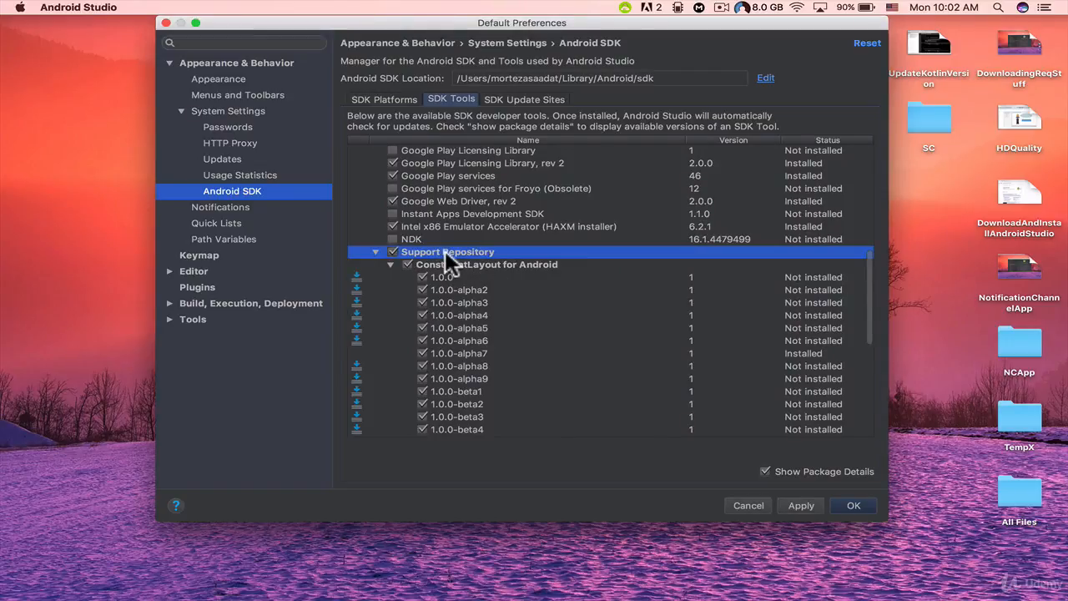
{"action": "scroll", "coordinate": [477, 265], "scroll_direction": "down", "scroll_amount": 5}
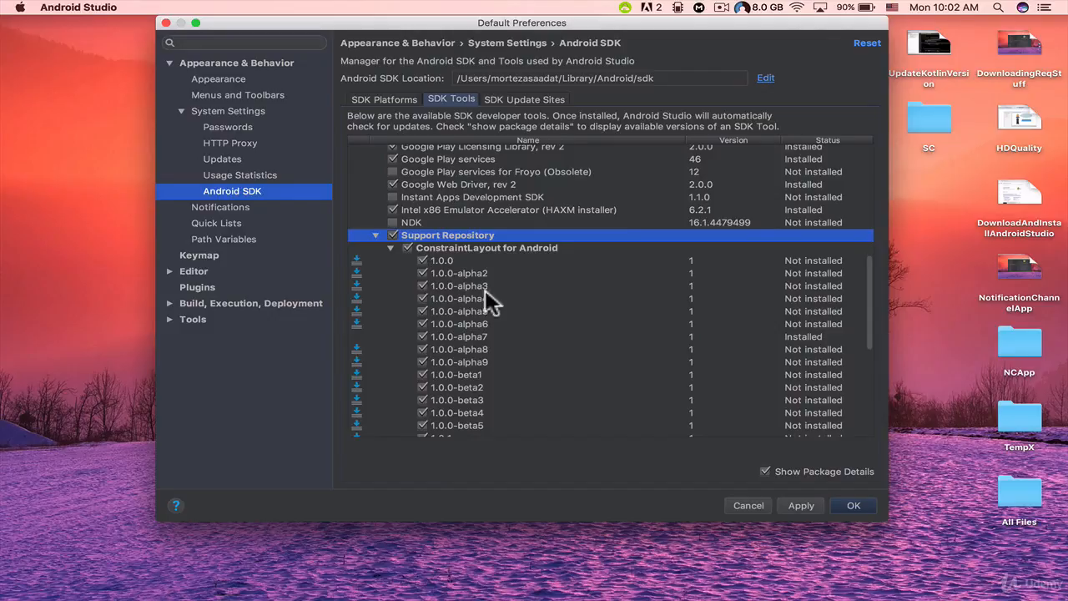
{"action": "left_click", "coordinate": [391, 162]}
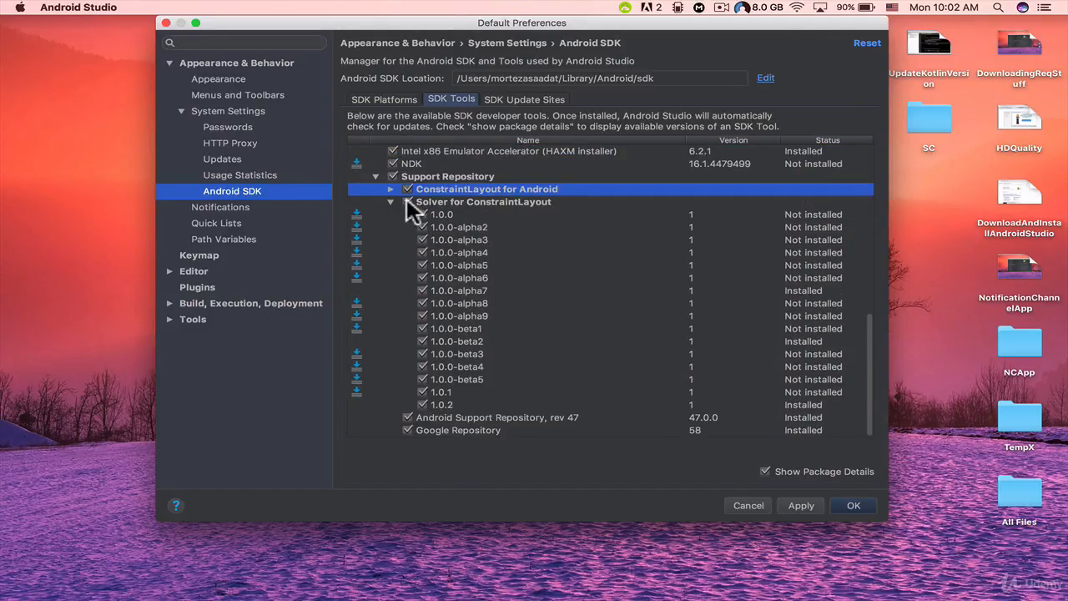
{"action": "left_click", "coordinate": [391, 202]}
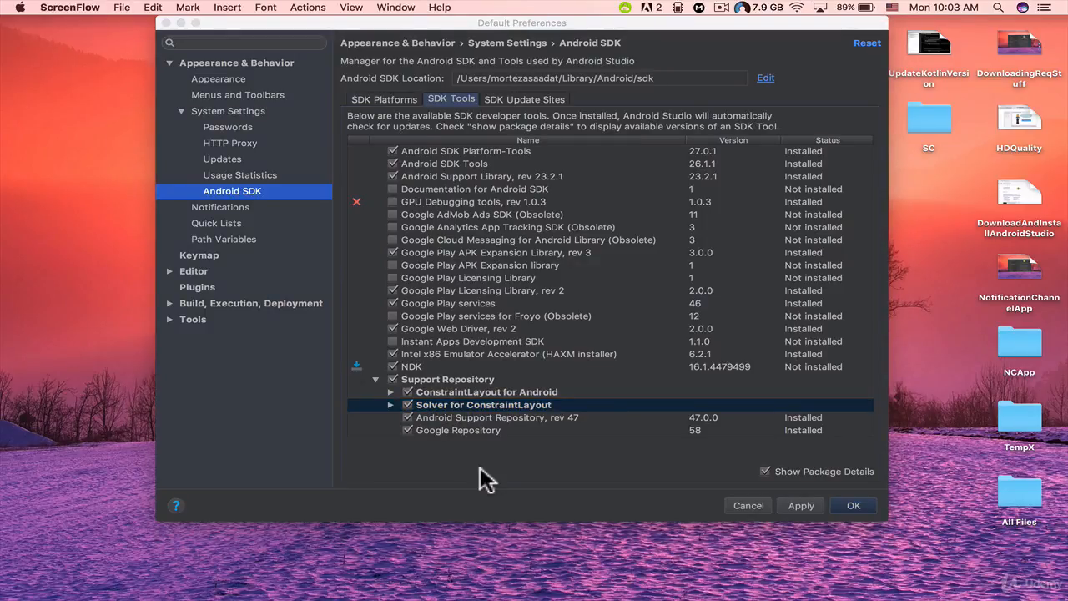
Step: Apply the pending SDK tool changes, but cancel them at the confirmation
{"action": "left_click", "coordinate": [803, 503]}
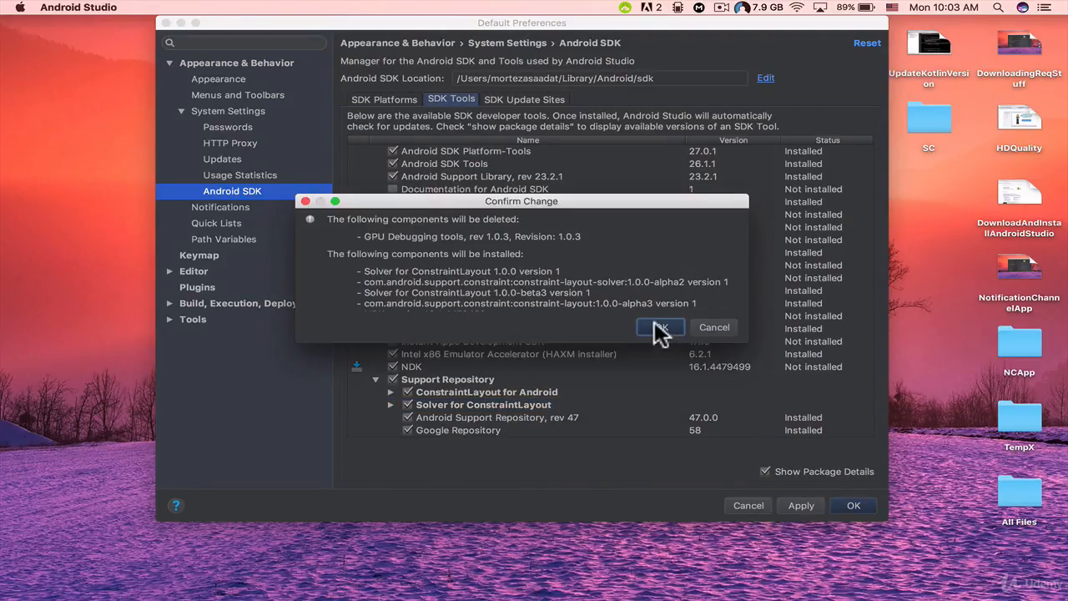
{"action": "left_click", "coordinate": [731, 330]}
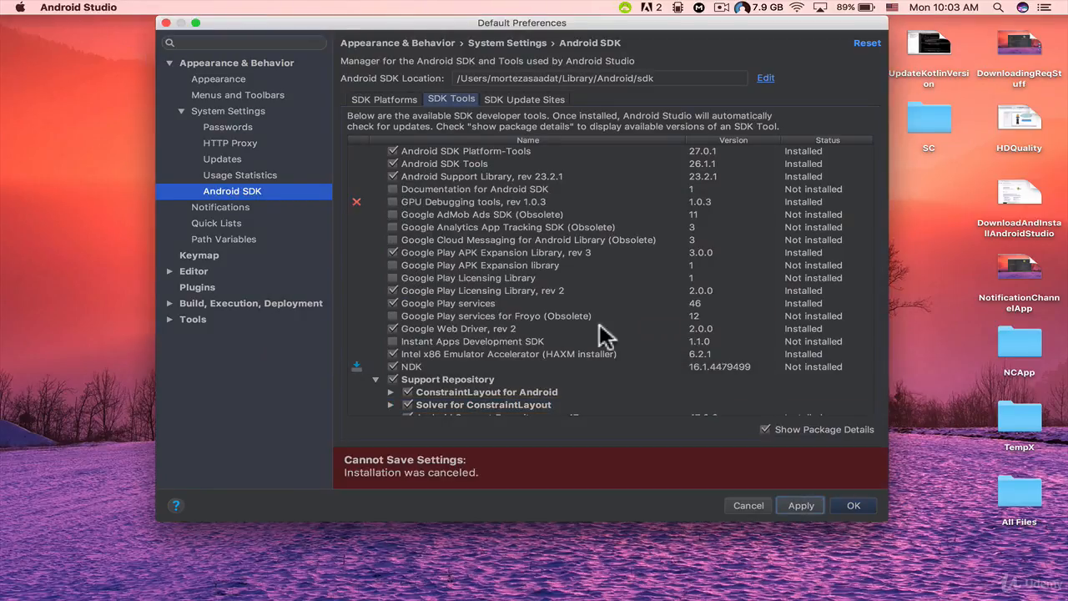